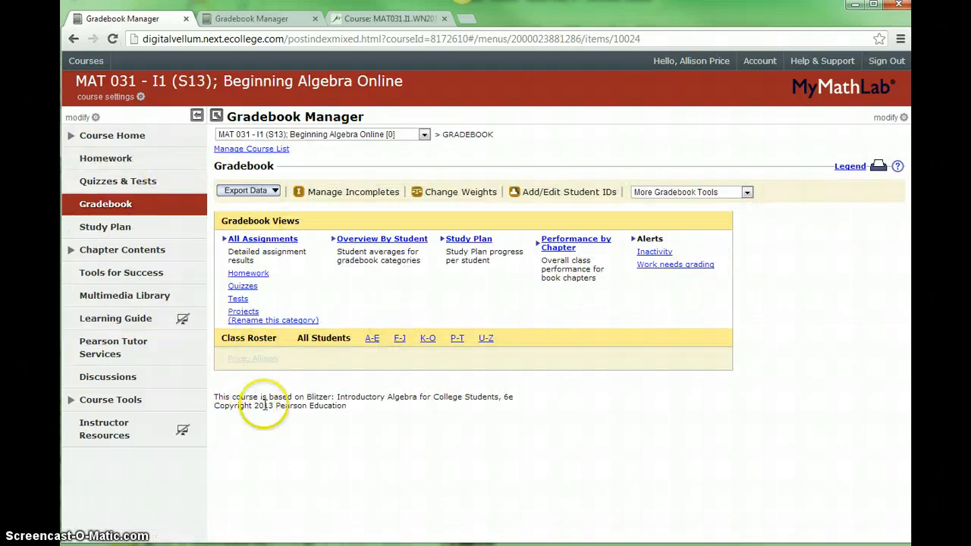
- Start an advanced export of the gradebook data and name it MAT 031 - I1 (S13)
click(264, 194)
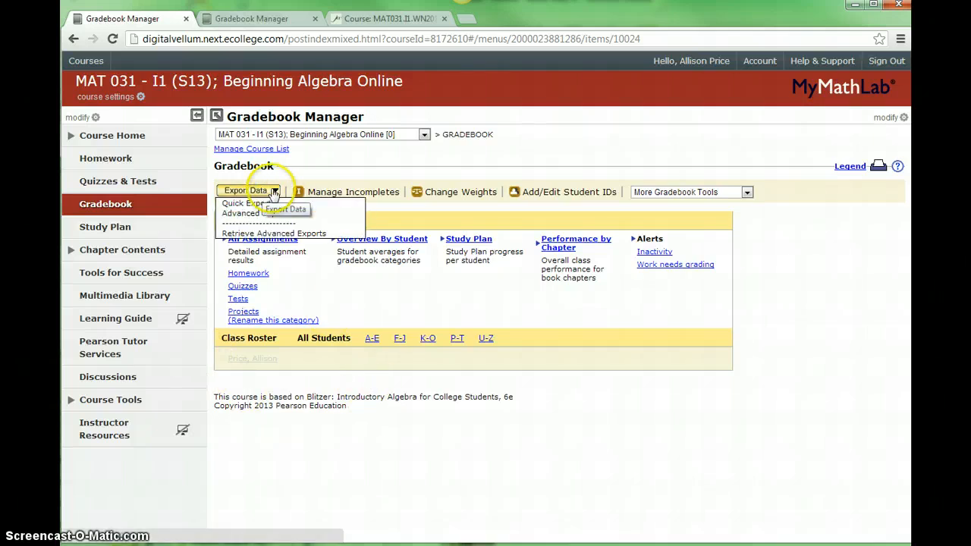
click(319, 220)
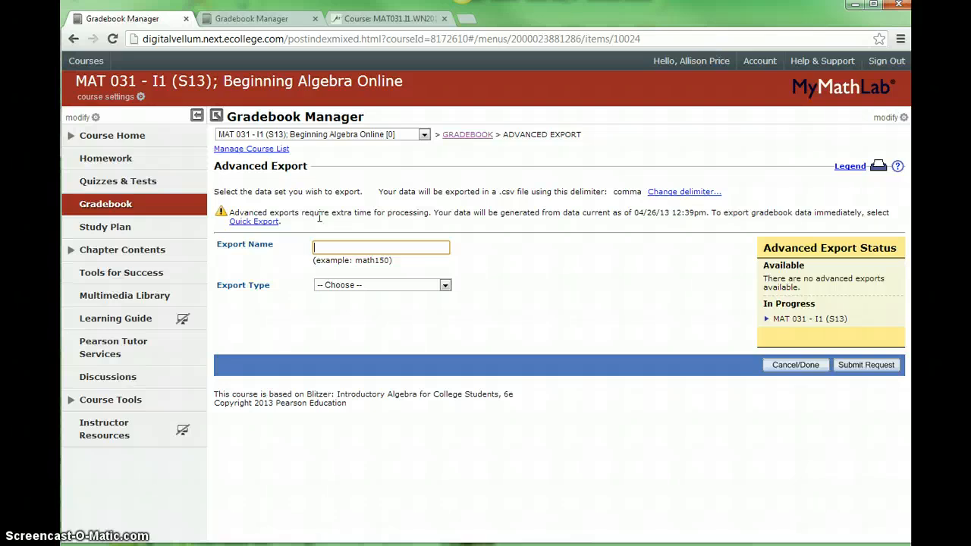
text(M)
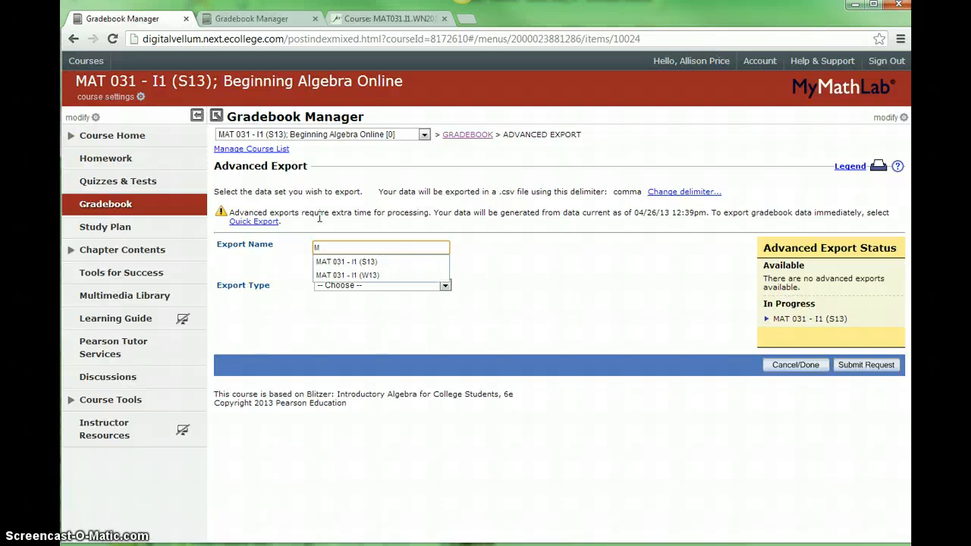
text(AT 013)
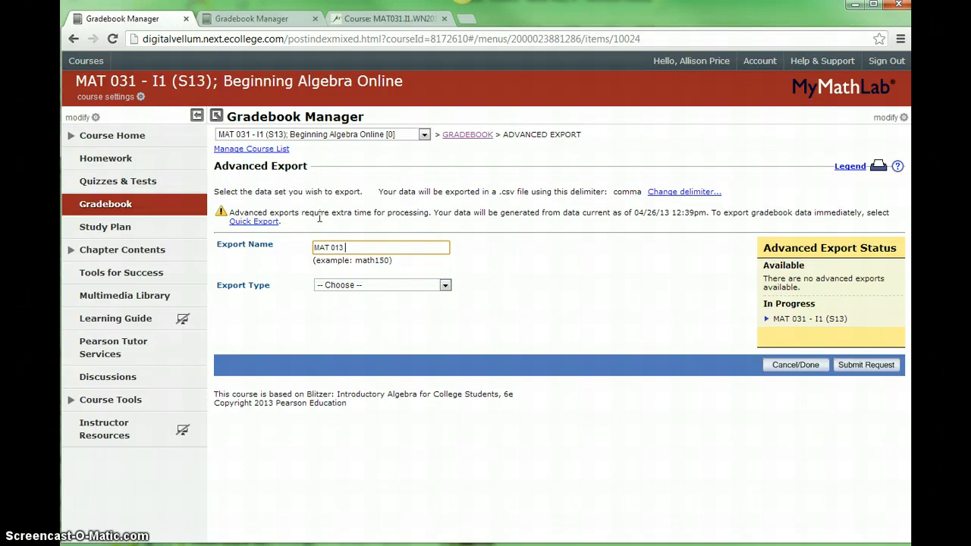
key(BackSpace)
key(BackSpace)
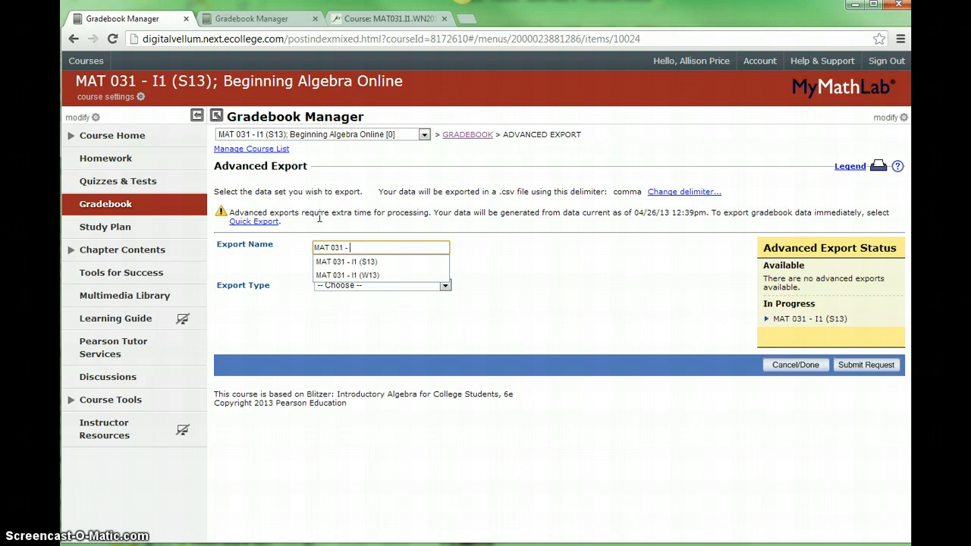
text(31 - I1 (S)
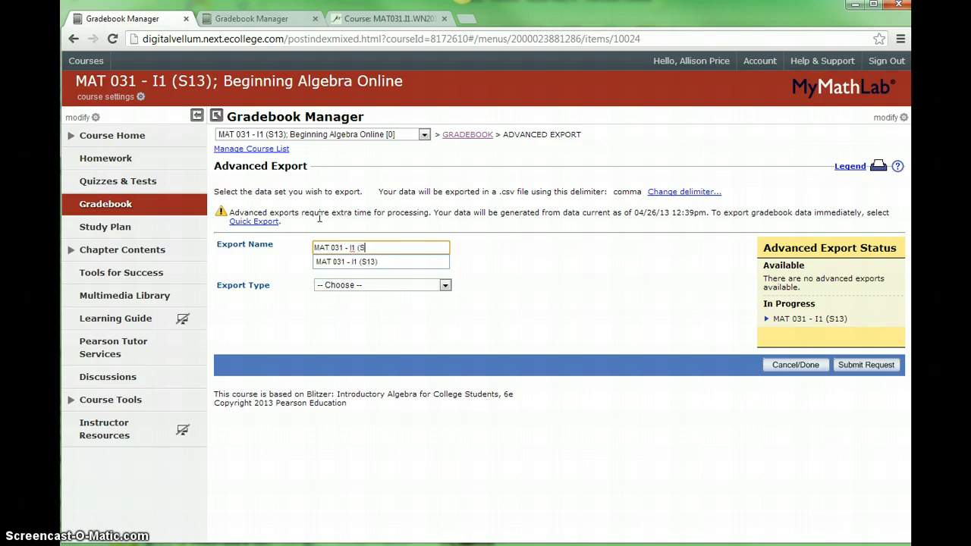
text(13))
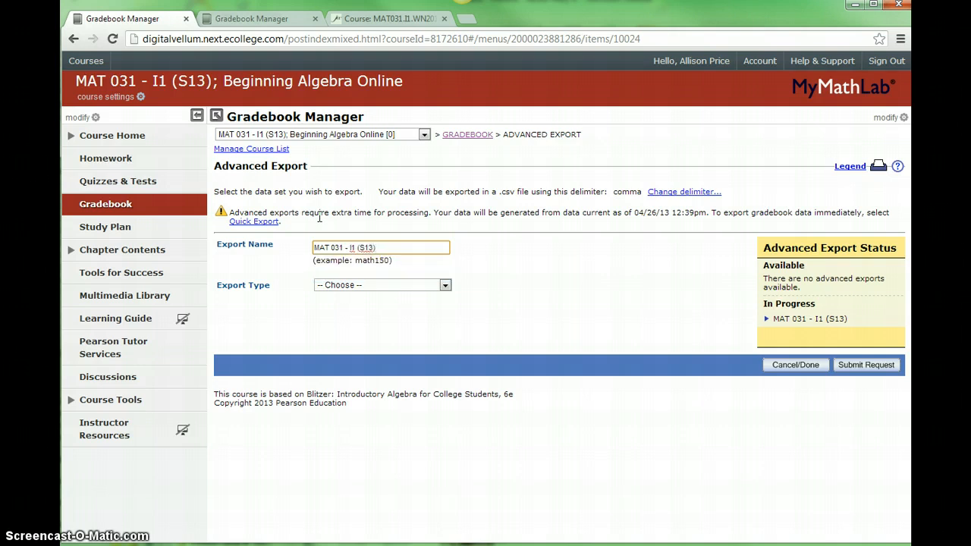
- Set the export type to Student Assignment Results, the spreadsheet layout to MyLab/XL format, and the score format to Percent format
click(393, 287)
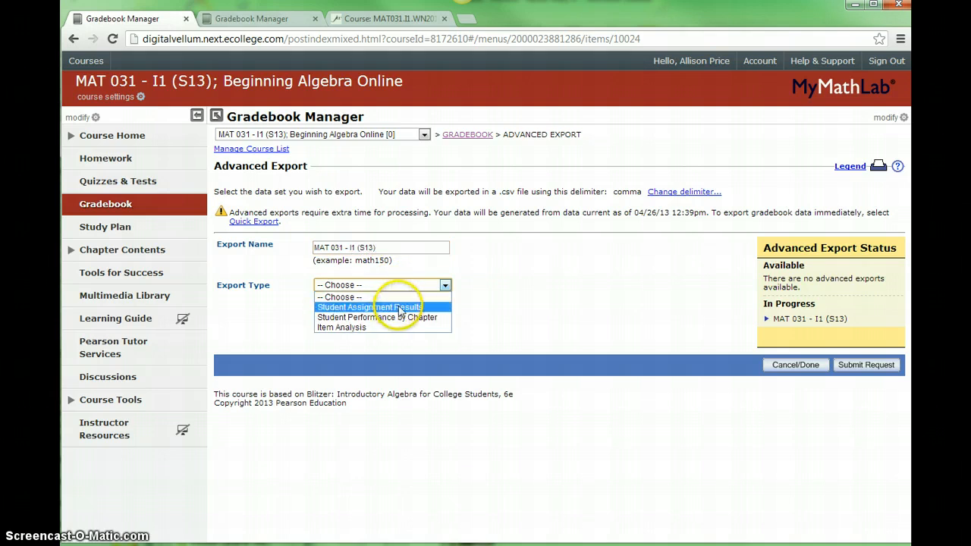
click(400, 308)
click(457, 314)
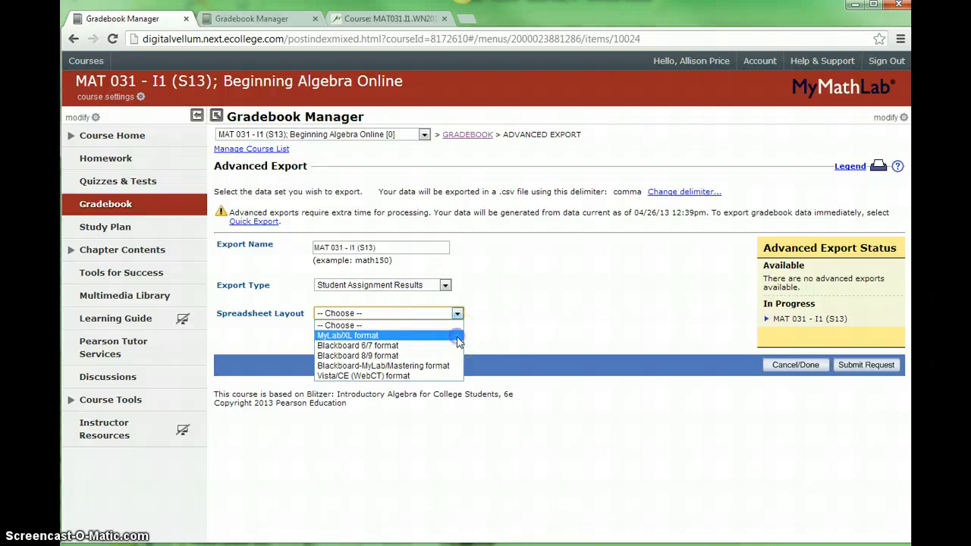
click(458, 336)
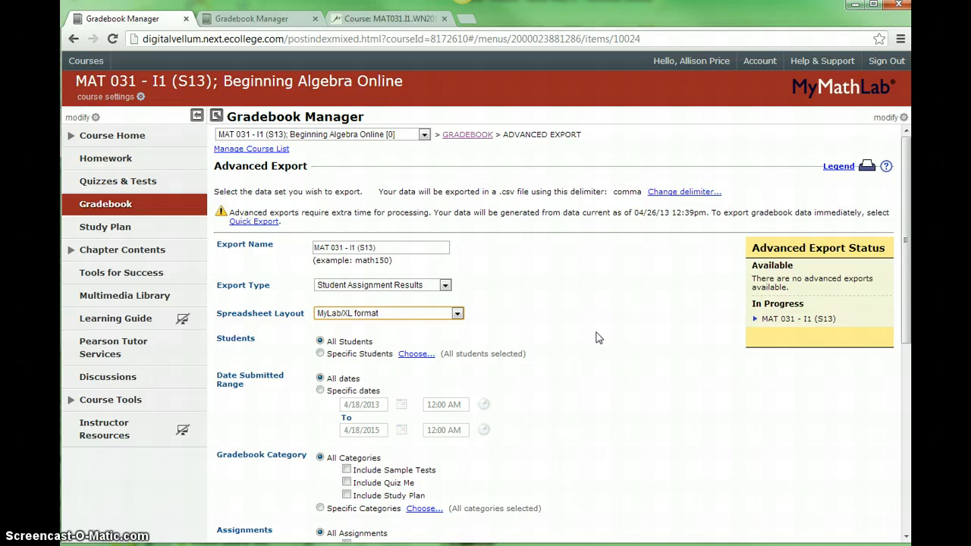
scroll(599, 338, down, 3)
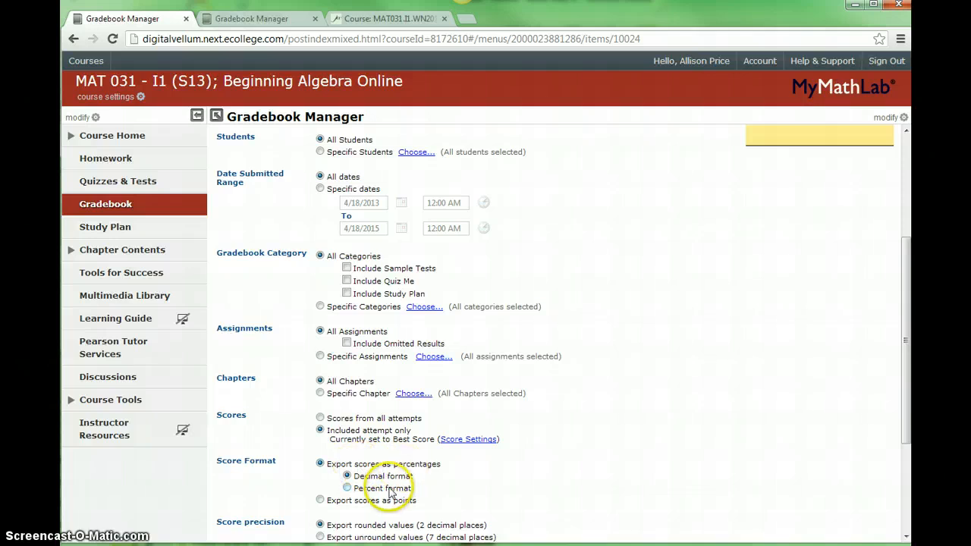
click(348, 488)
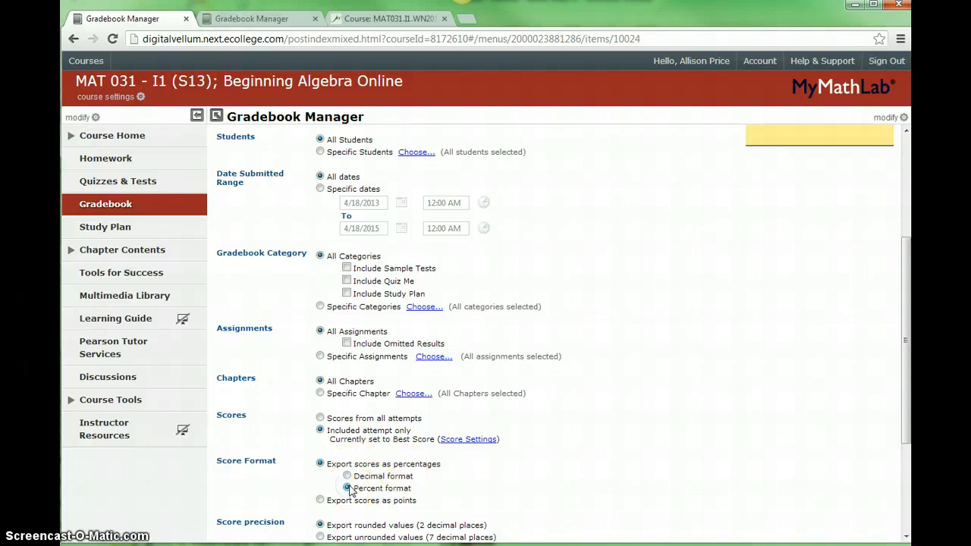
- Include Student Overall Score, Weighted Average of selected assignments and Last Login date in the export, and submit the request
scroll(445, 477, down, 3)
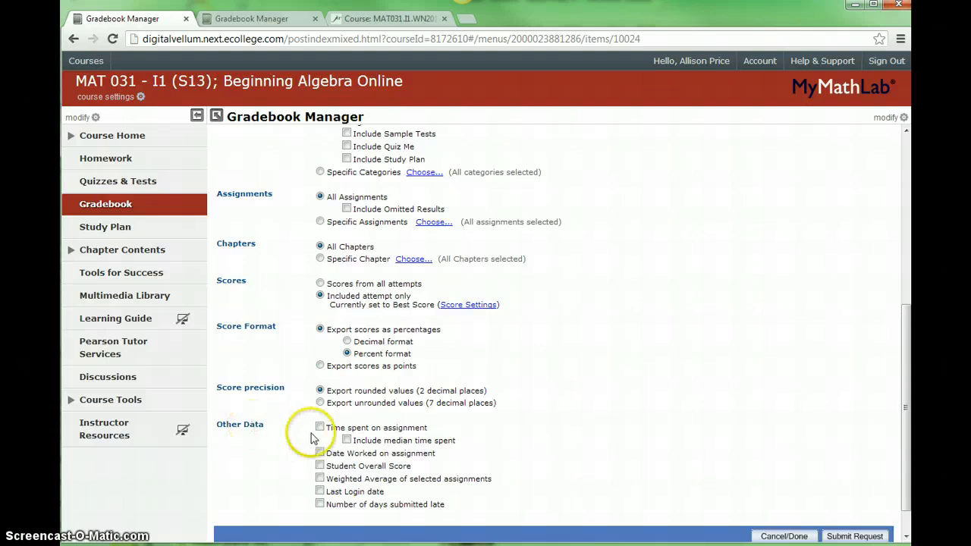
click(320, 466)
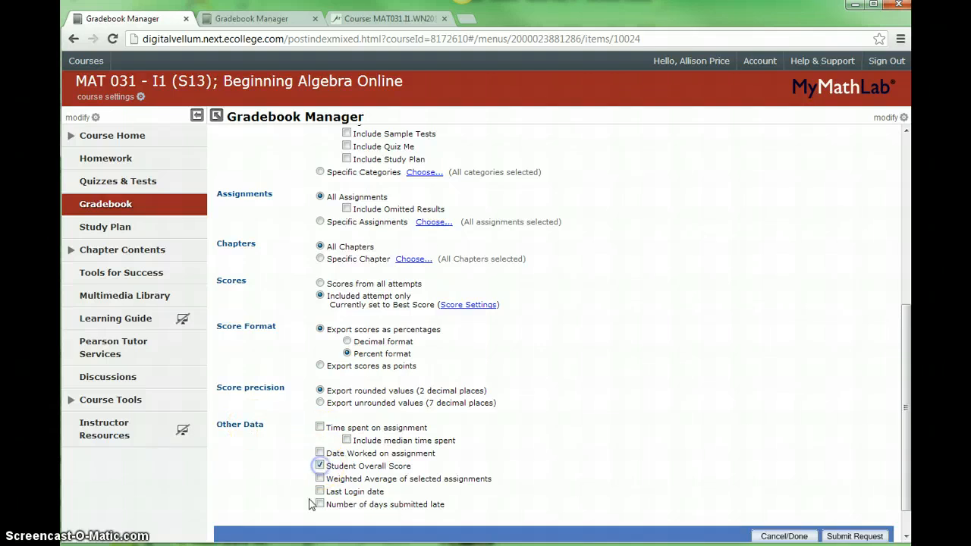
scroll(486, 475, down, 1)
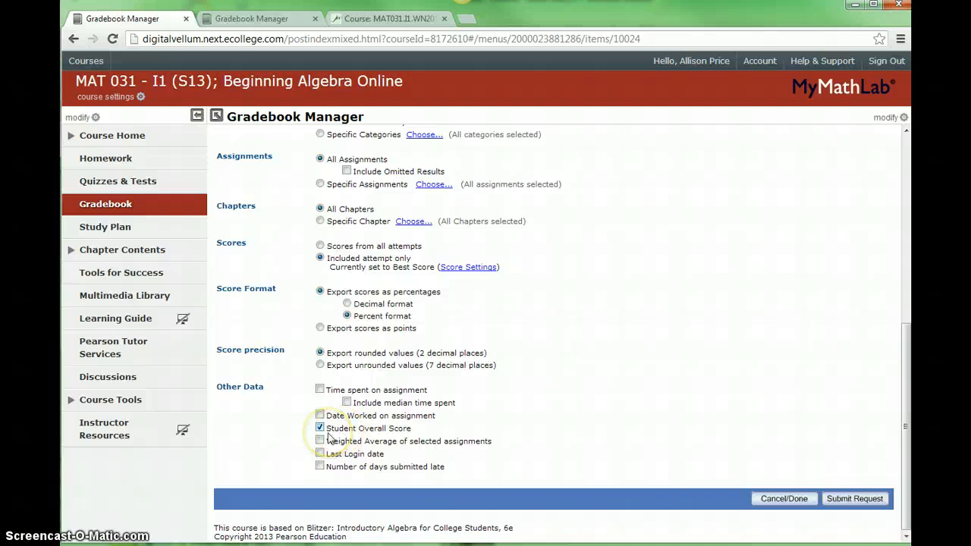
click(319, 454)
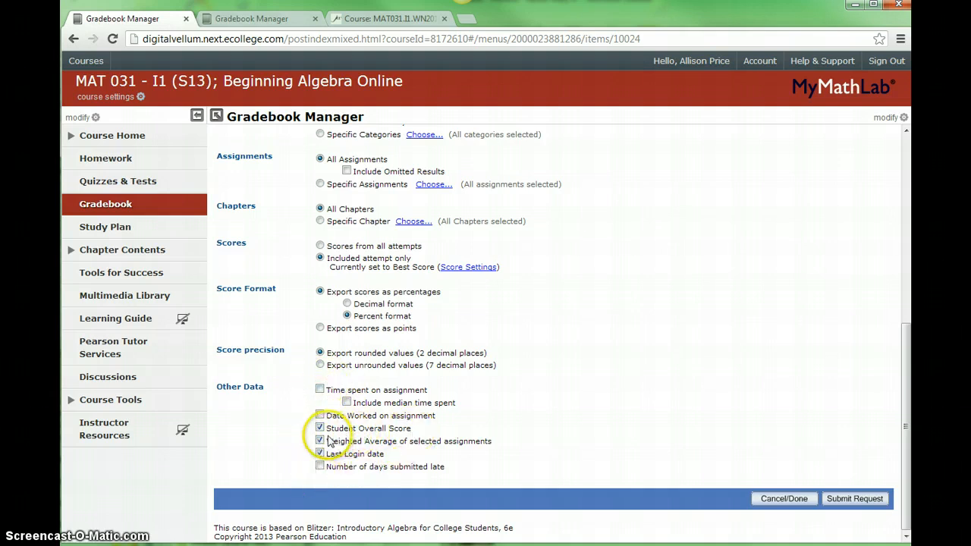
drag(327, 428, 408, 429)
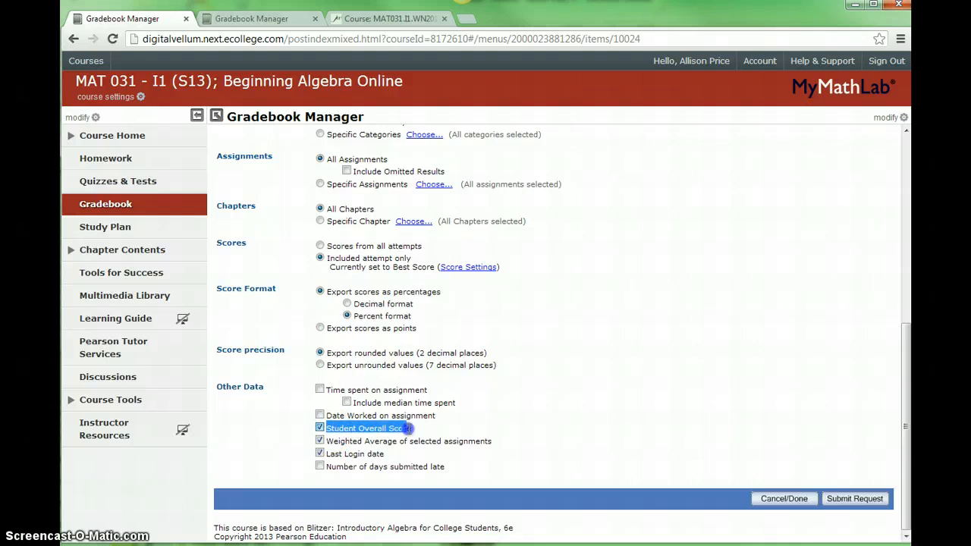
click(320, 428)
click(485, 390)
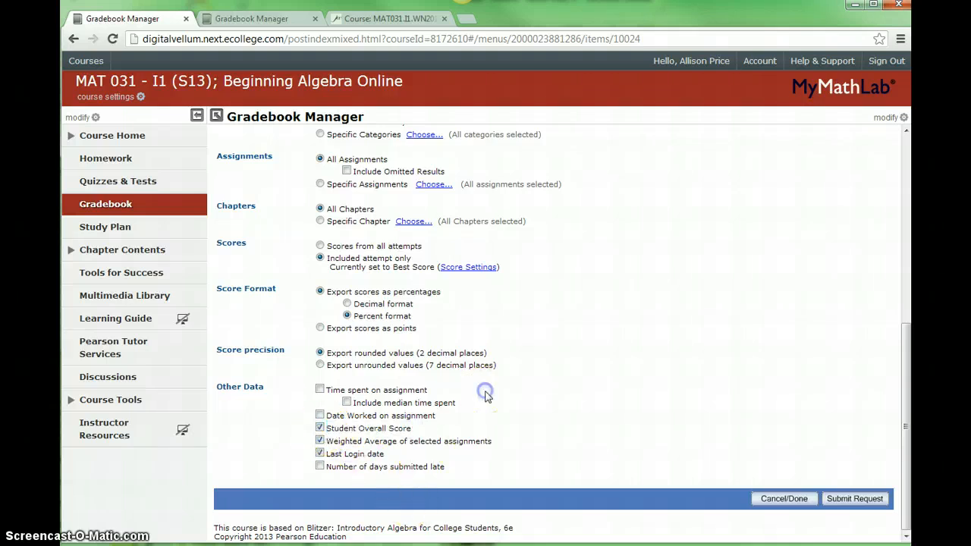
click(856, 504)
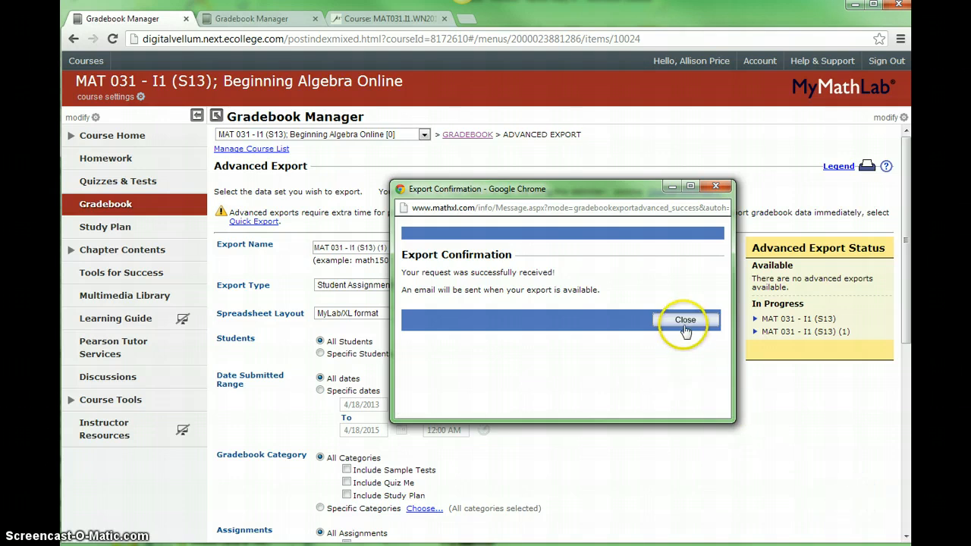
click(684, 328)
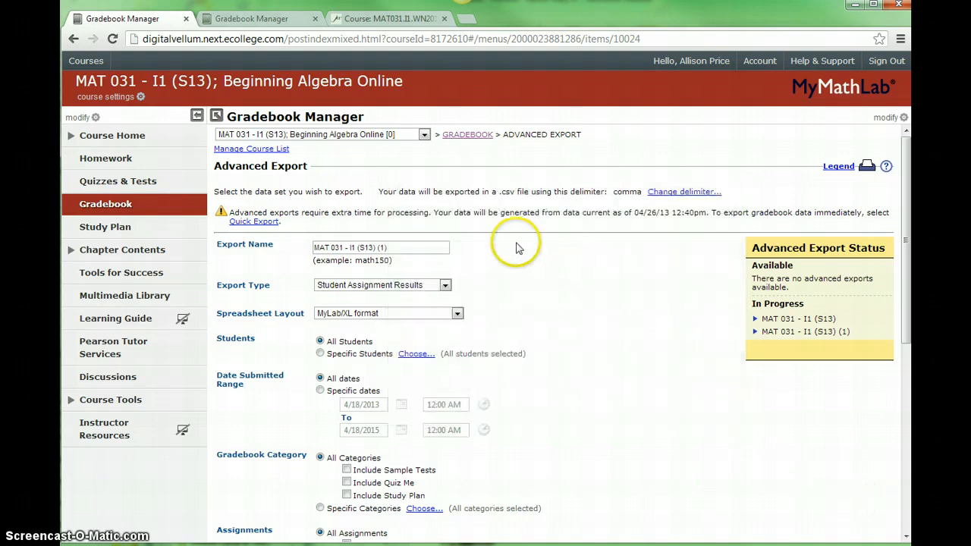
- Return to the gradebook and open the list for retrieving advanced exports to check their status
click(482, 137)
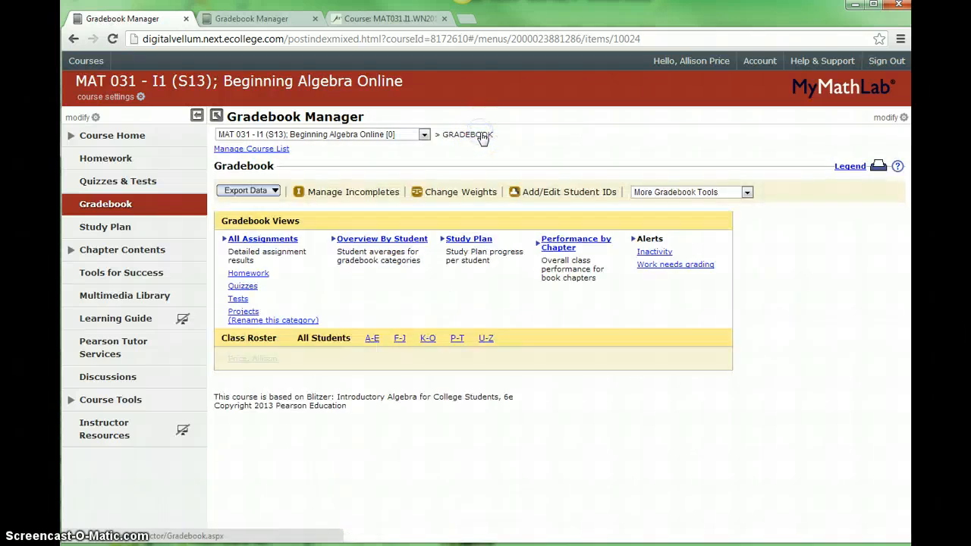
click(267, 191)
click(261, 236)
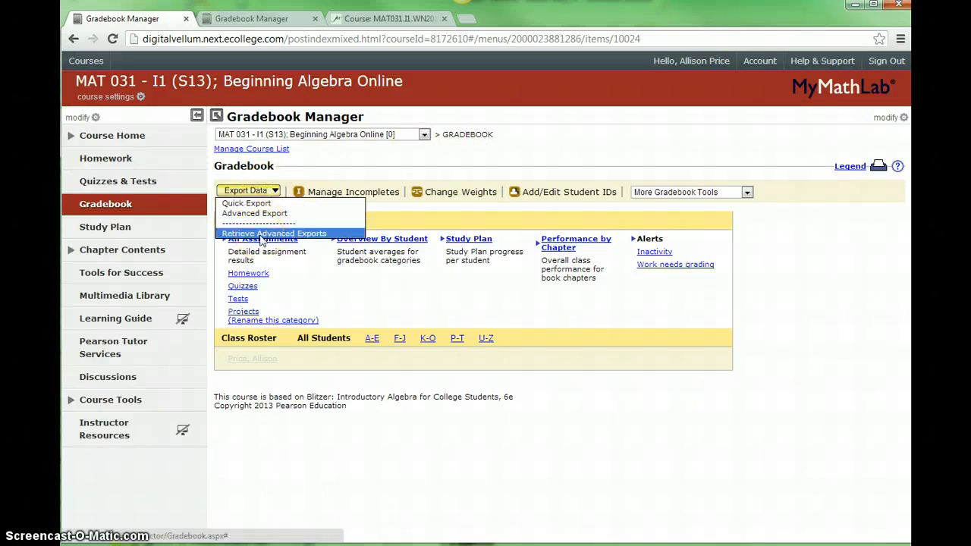
click(260, 236)
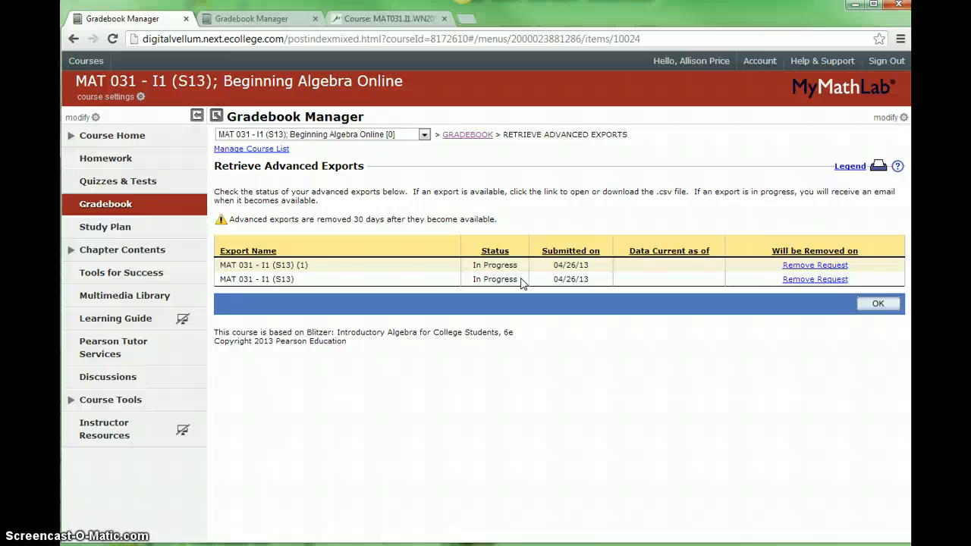
- Download the available MAT 031 - I1 (W13) export from the W13 course's gradebook and open it in Excel
click(245, 23)
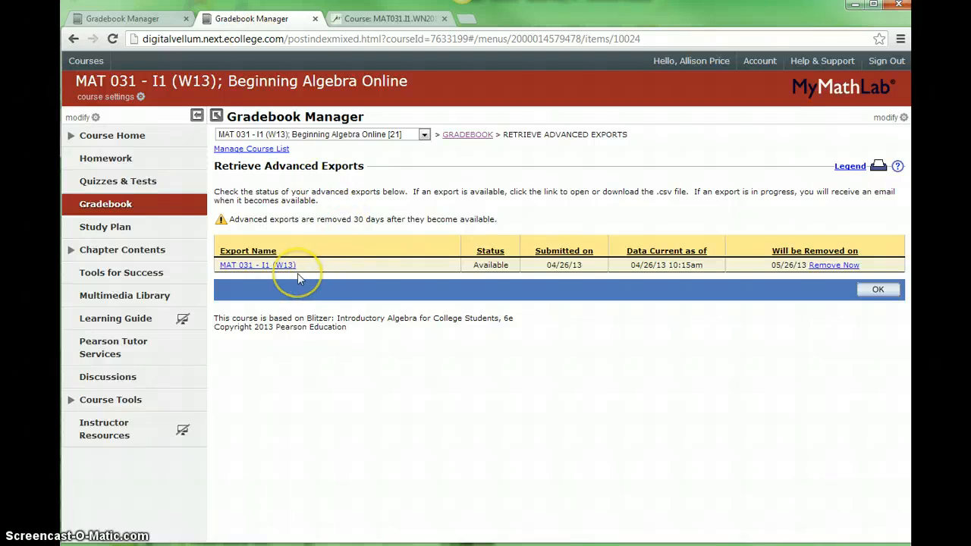
click(265, 267)
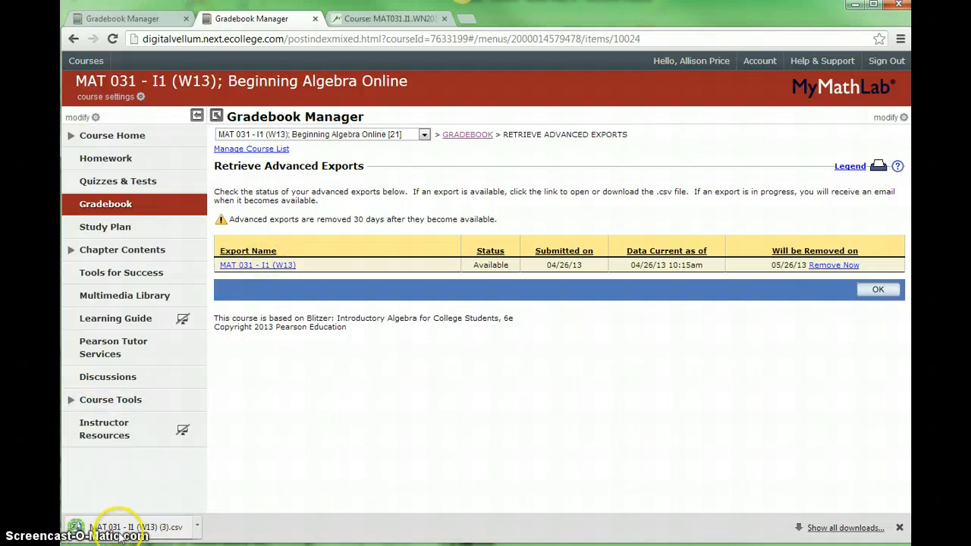
click(121, 531)
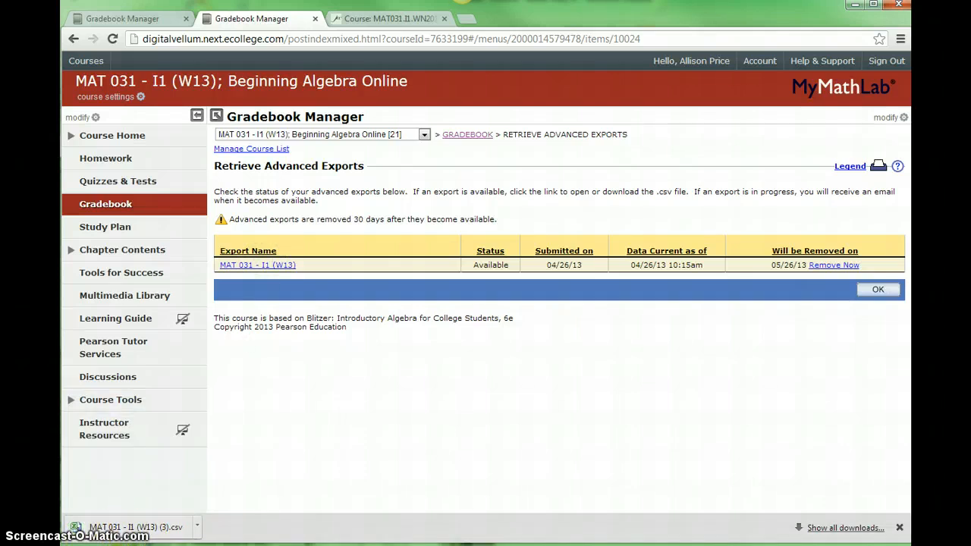
click(299, 545)
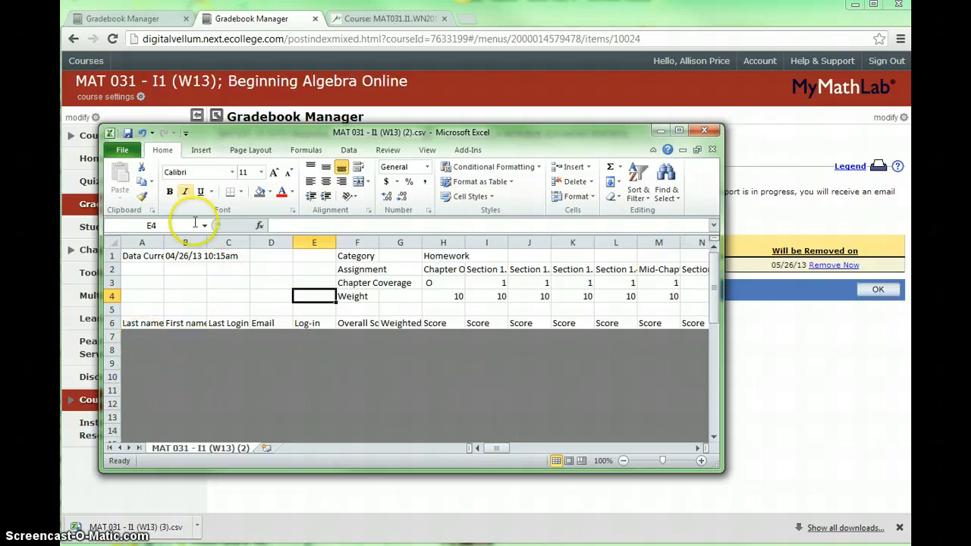
click(125, 151)
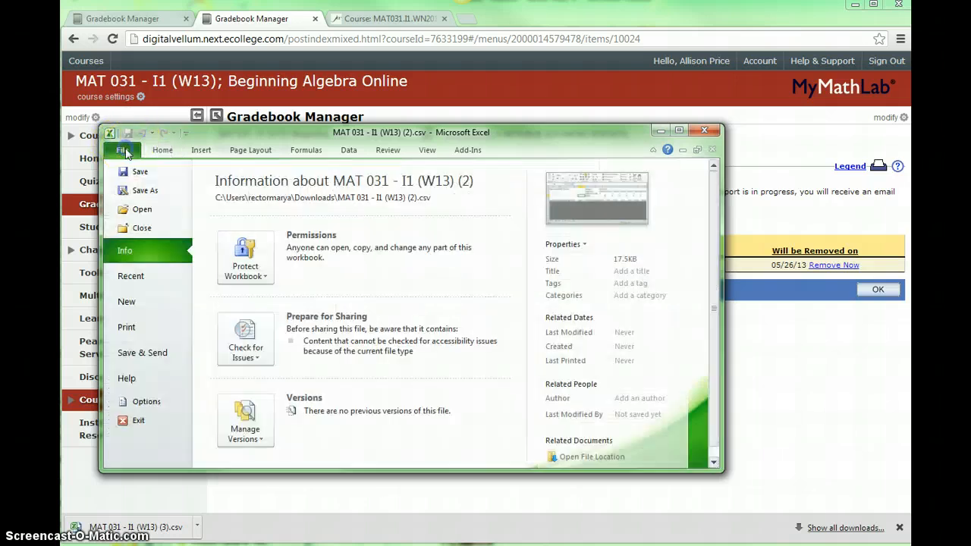
click(144, 191)
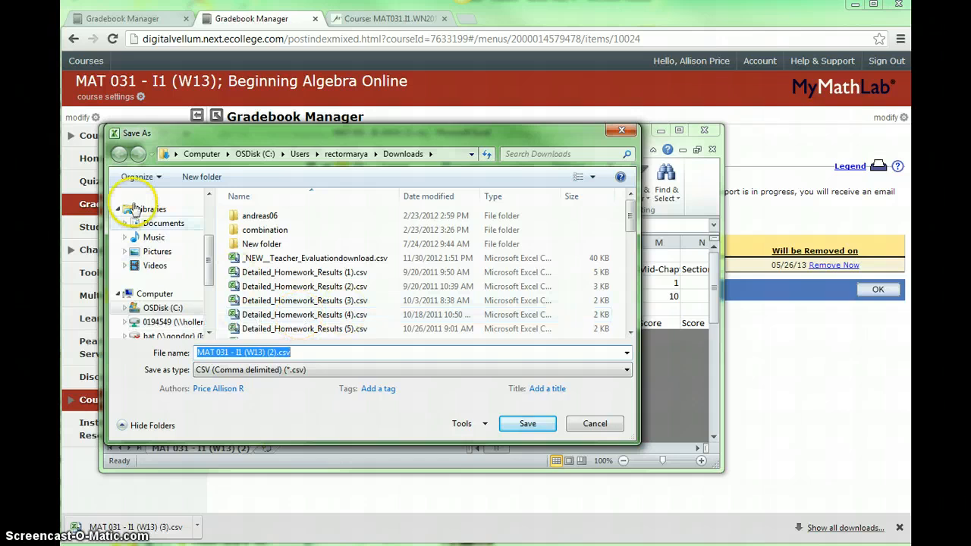
click(595, 424)
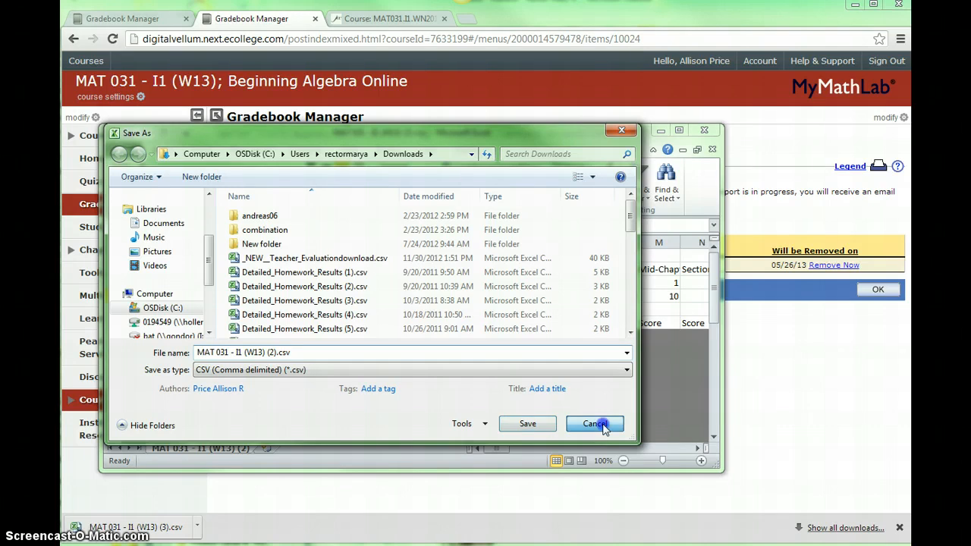
- Close the exported gradebook workbook without saving the changes
click(705, 132)
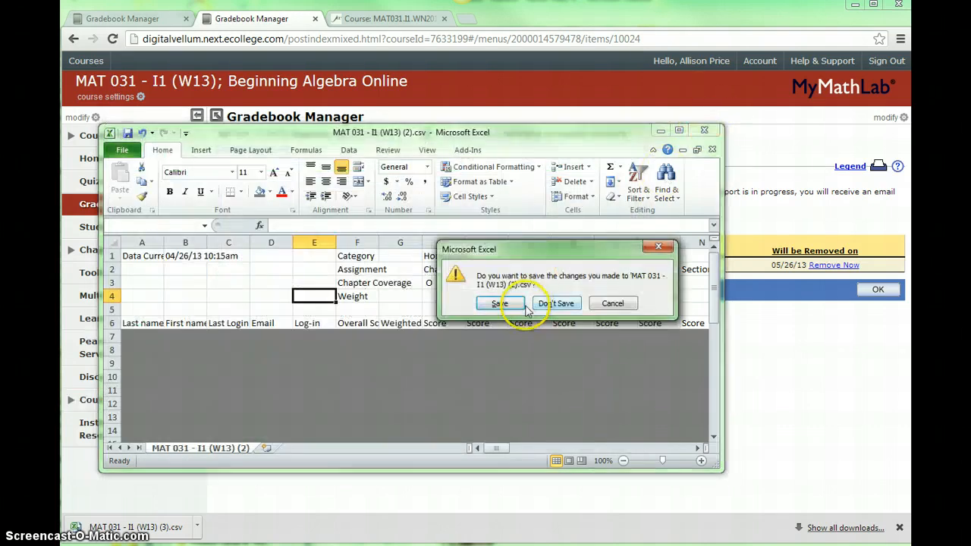
click(558, 301)
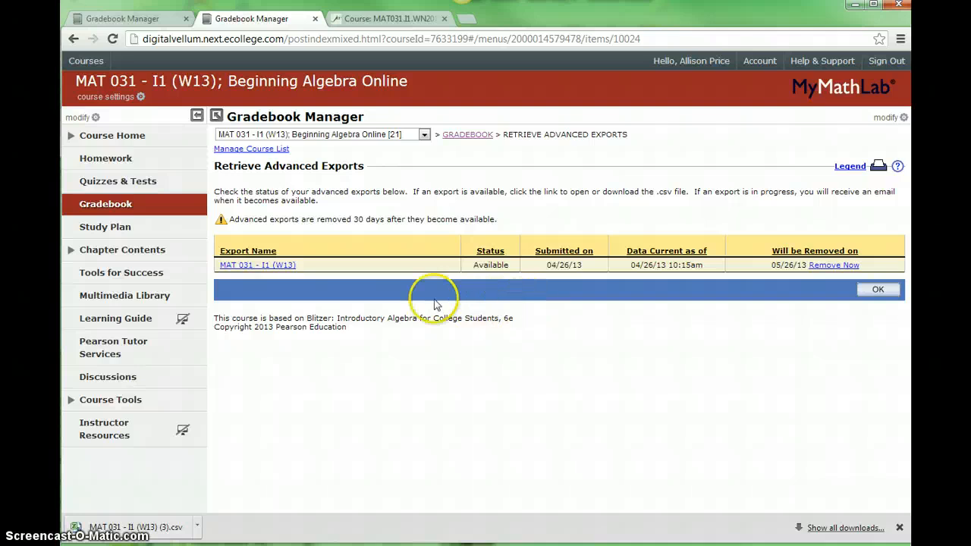
- Switch to JetNet and open the MAT031.I1.WN2013 course from the course list
click(387, 20)
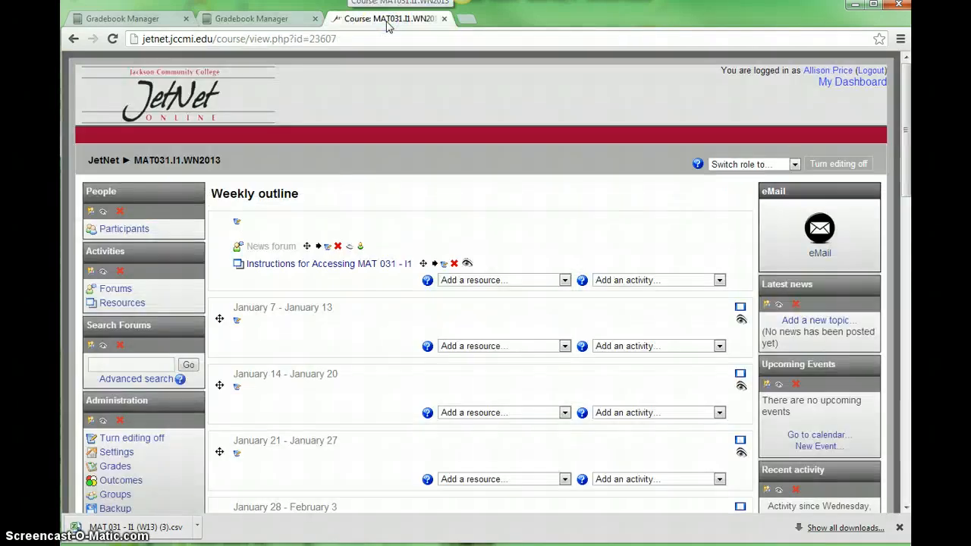
scroll(217, 254, down, 6)
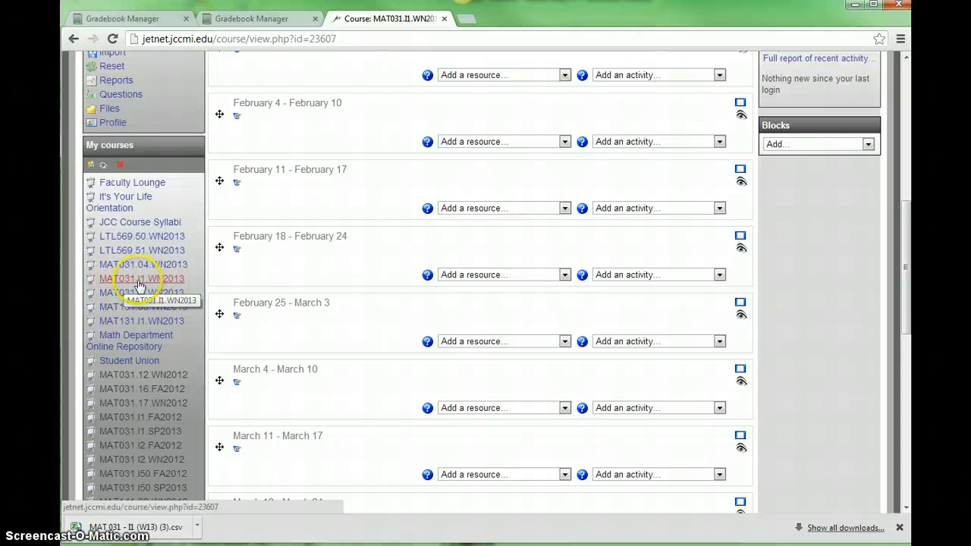
click(140, 283)
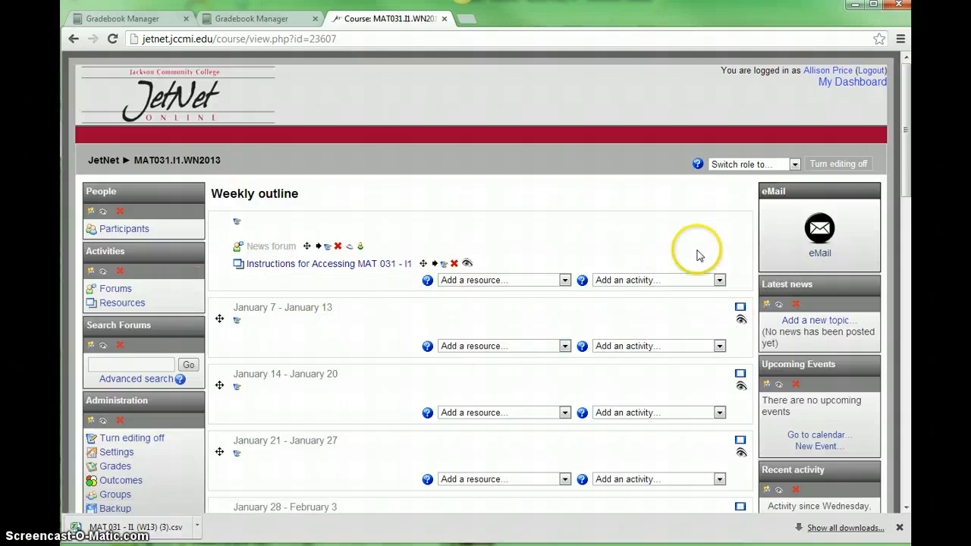
- Toggle course editing off and on again, and add a file or web site link named "MAT 031 -I1 Gradebook (W13)" to the top section
click(824, 167)
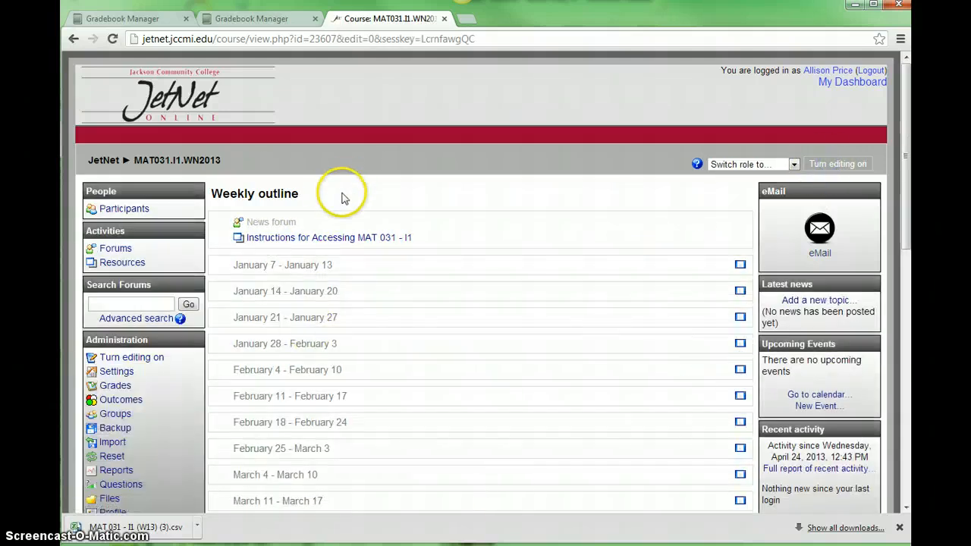
click(837, 164)
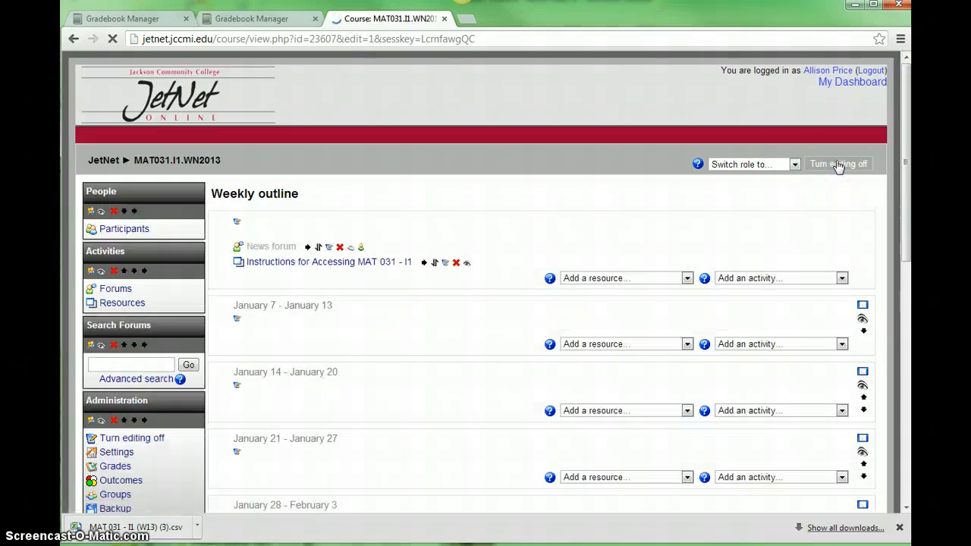
click(492, 280)
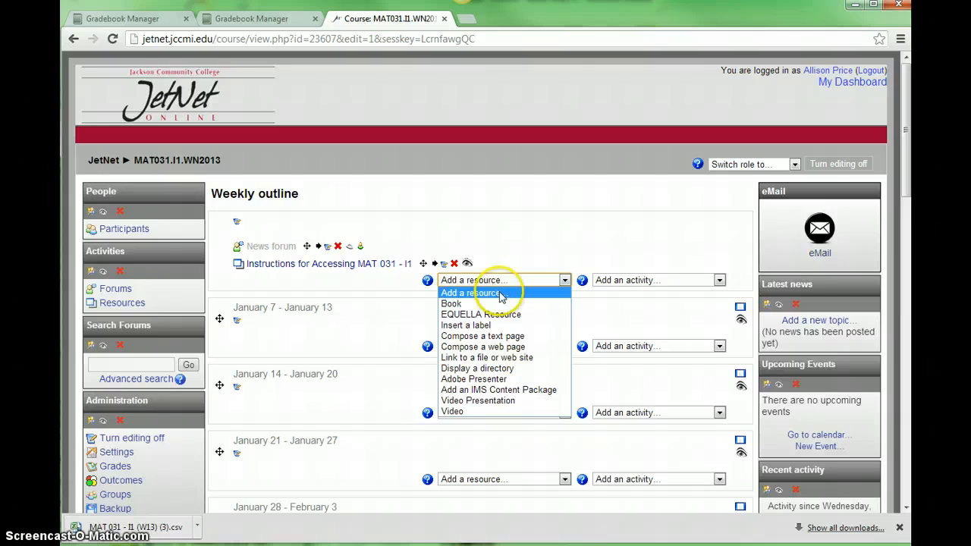
click(452, 362)
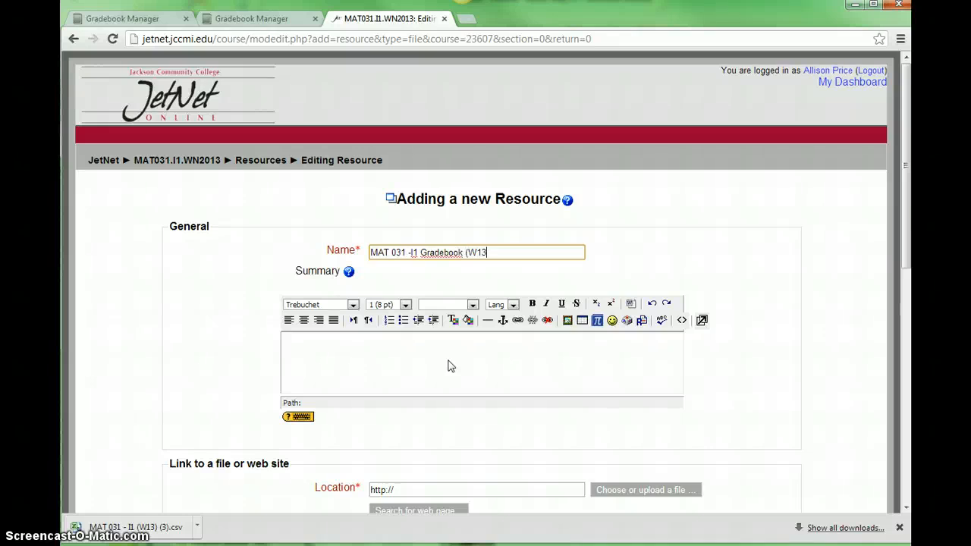
text())
- Upload MAT 031 - I1 (W13).xlsx from the Winter 2013 folder to the course files and choose it as the resource's location
scroll(448, 367, down, 2)
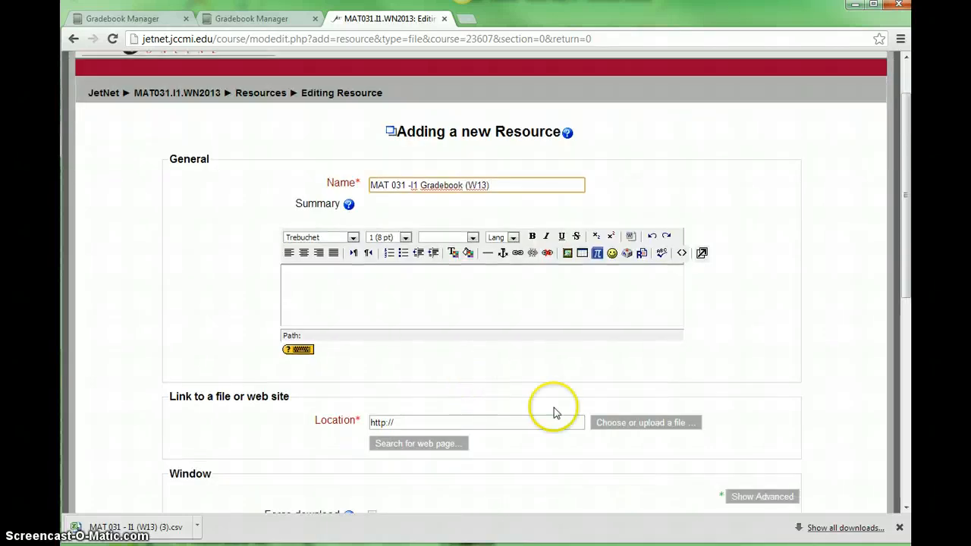
click(646, 423)
click(571, 190)
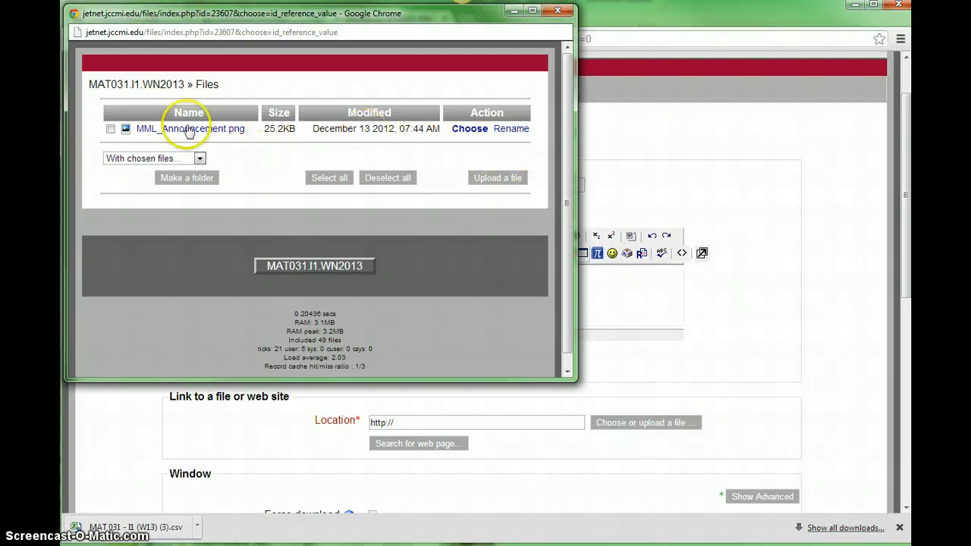
click(494, 180)
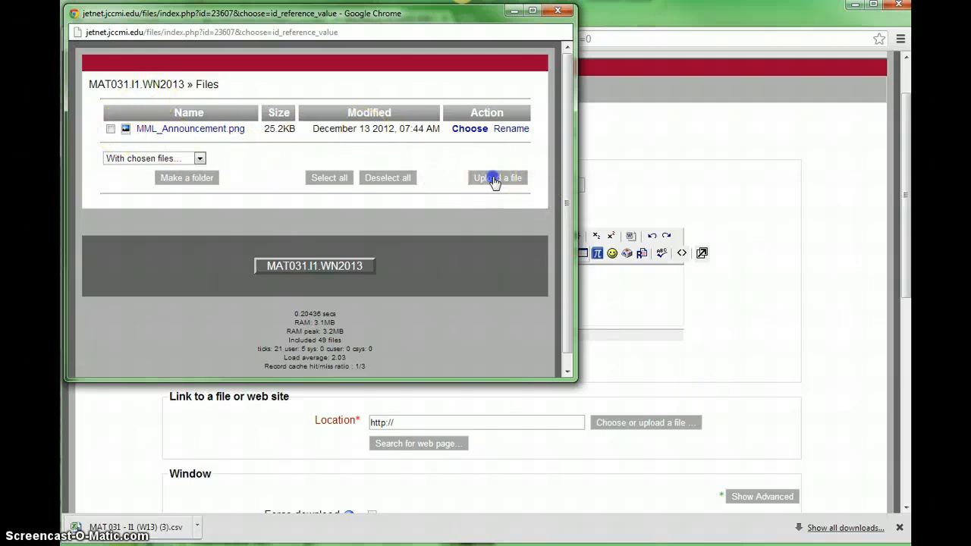
click(112, 137)
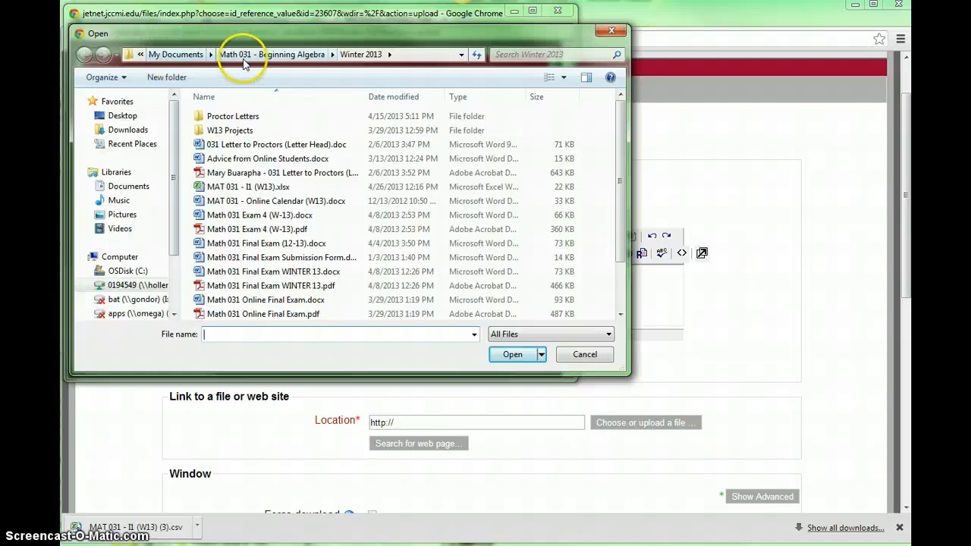
click(248, 187)
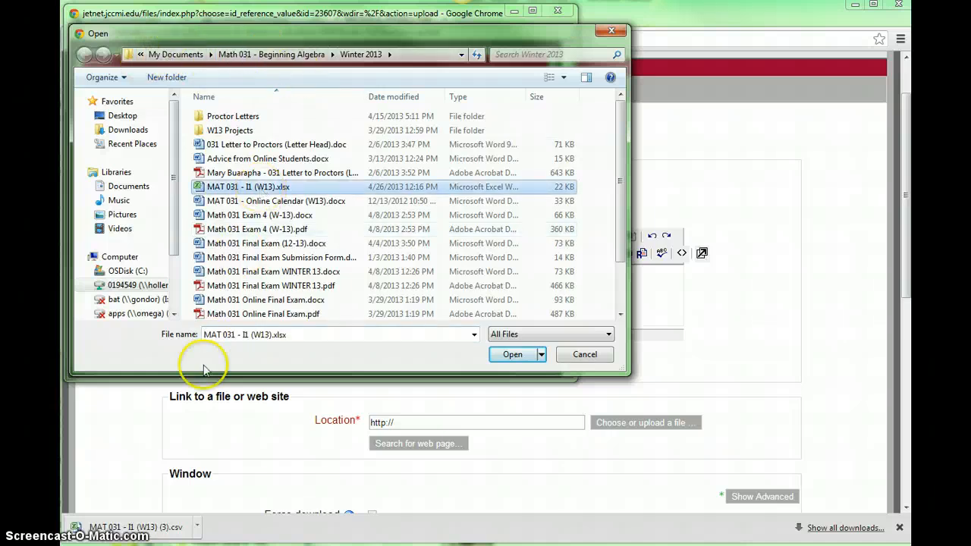
click(512, 354)
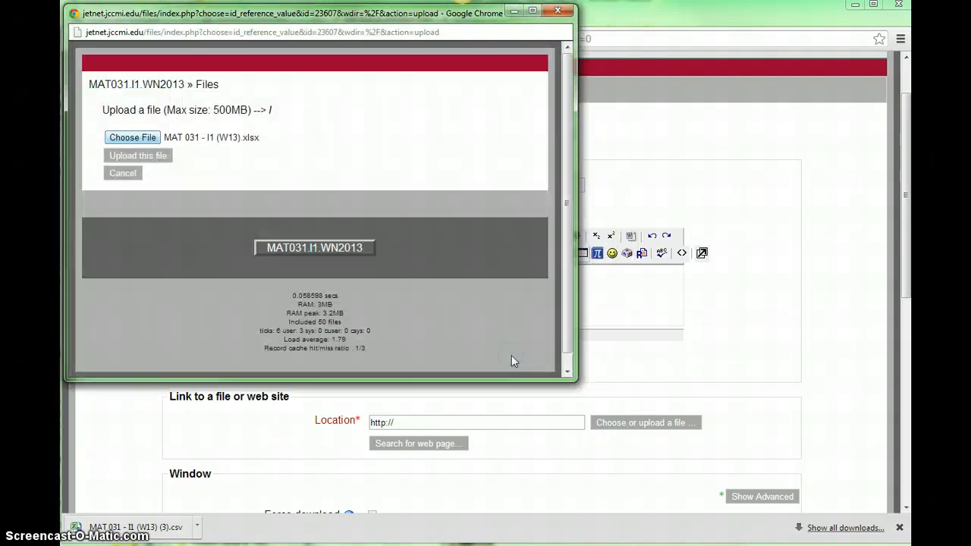
click(142, 155)
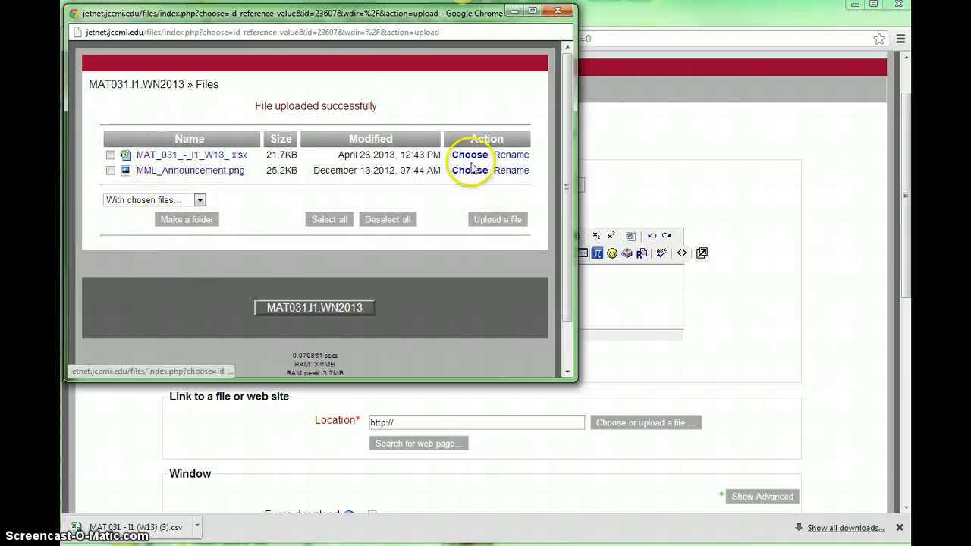
click(470, 156)
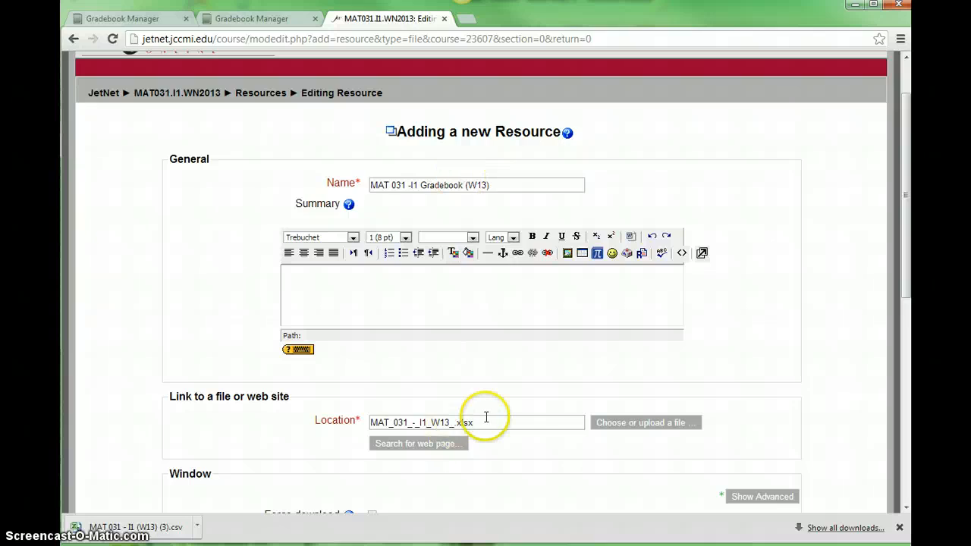
- Save the new gradebook resource, returning to the course, and hide it in the weekly outline
scroll(485, 343, down, 2)
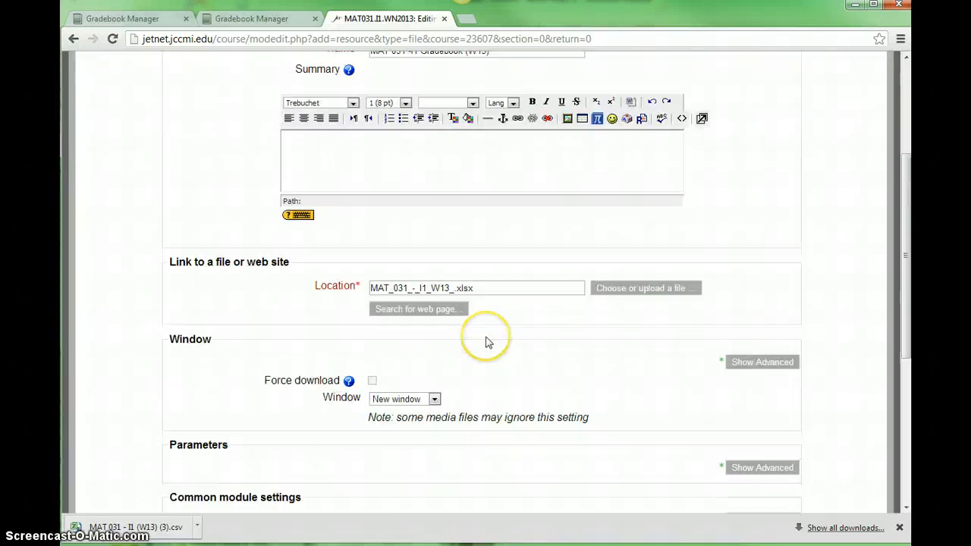
scroll(485, 341, down, 2)
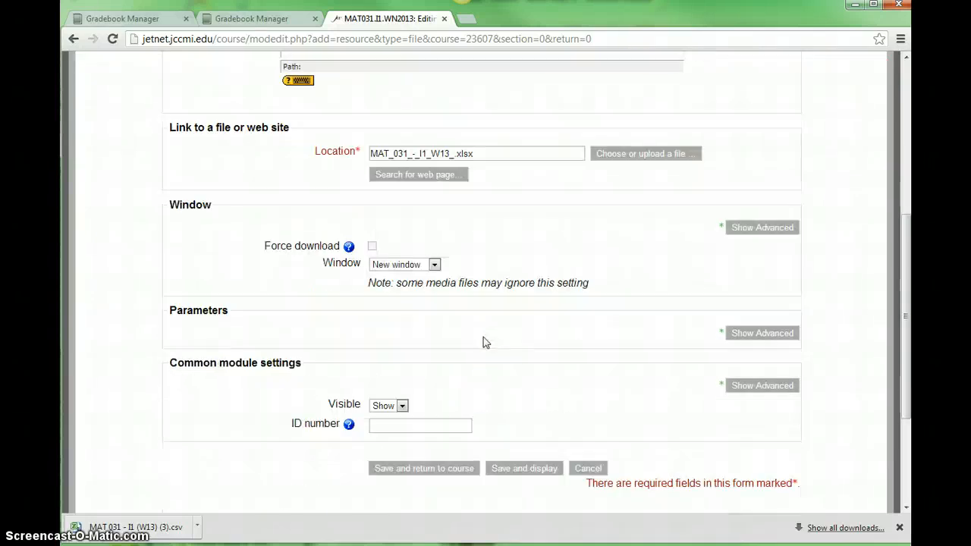
click(457, 476)
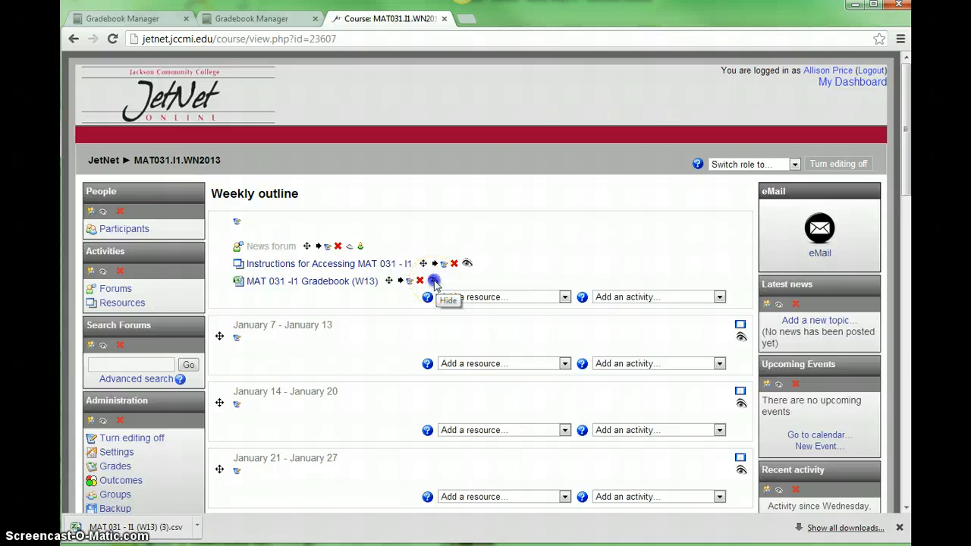
click(433, 280)
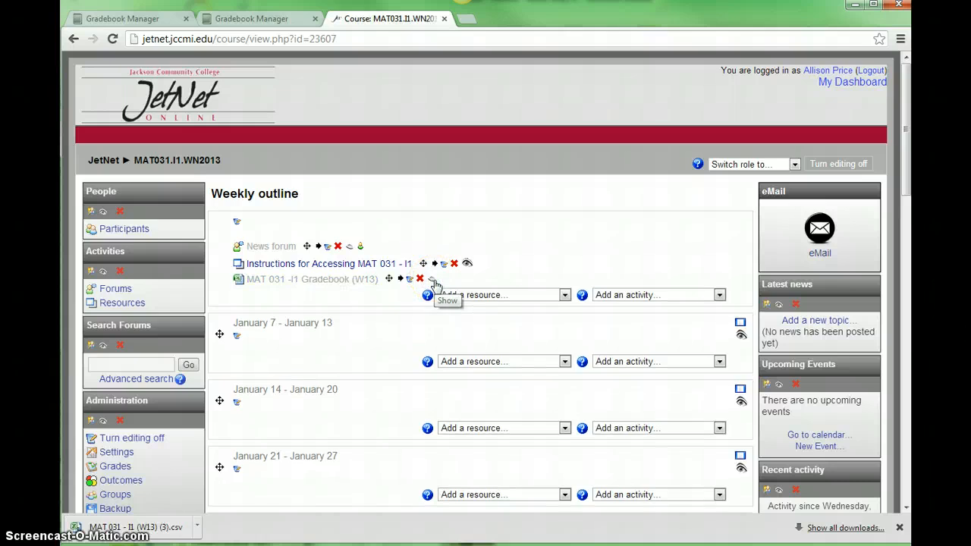